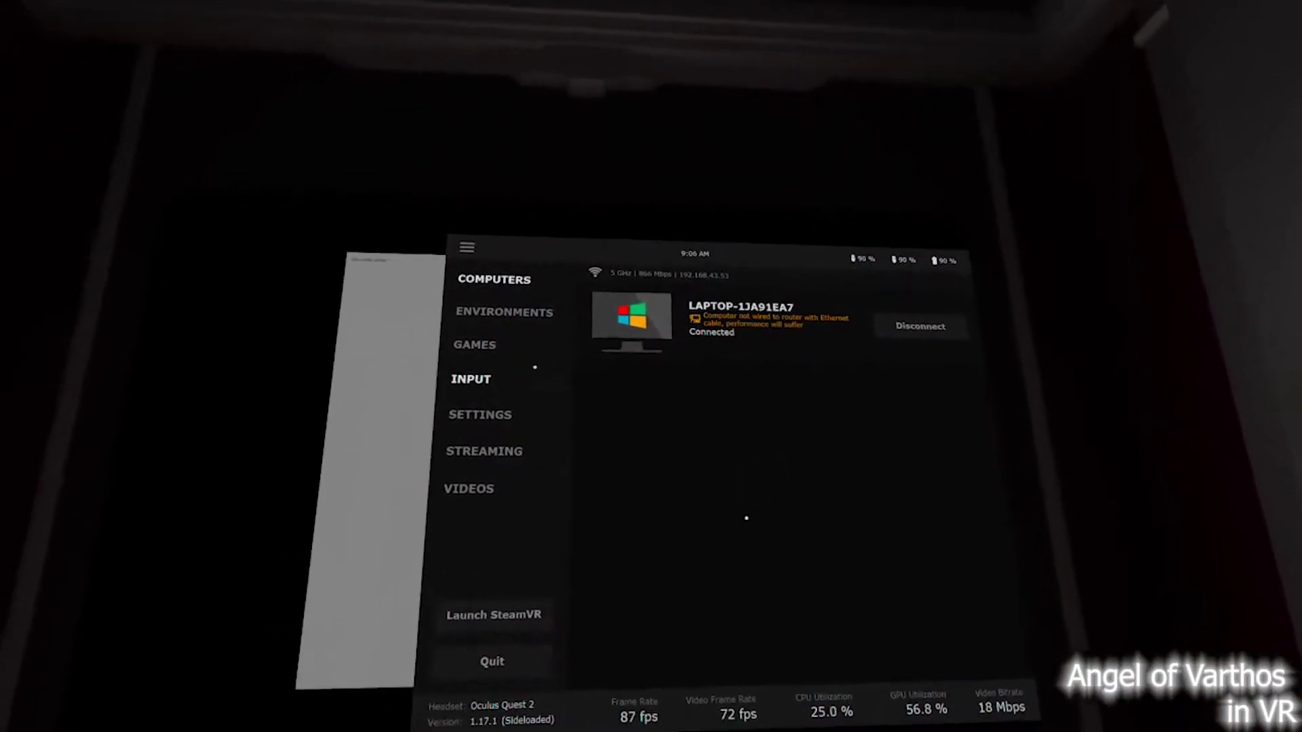
# Review the general settings: low environment quality, 72 fps, 19 Mbps desktop bitrate.
pyautogui.click(542, 314)
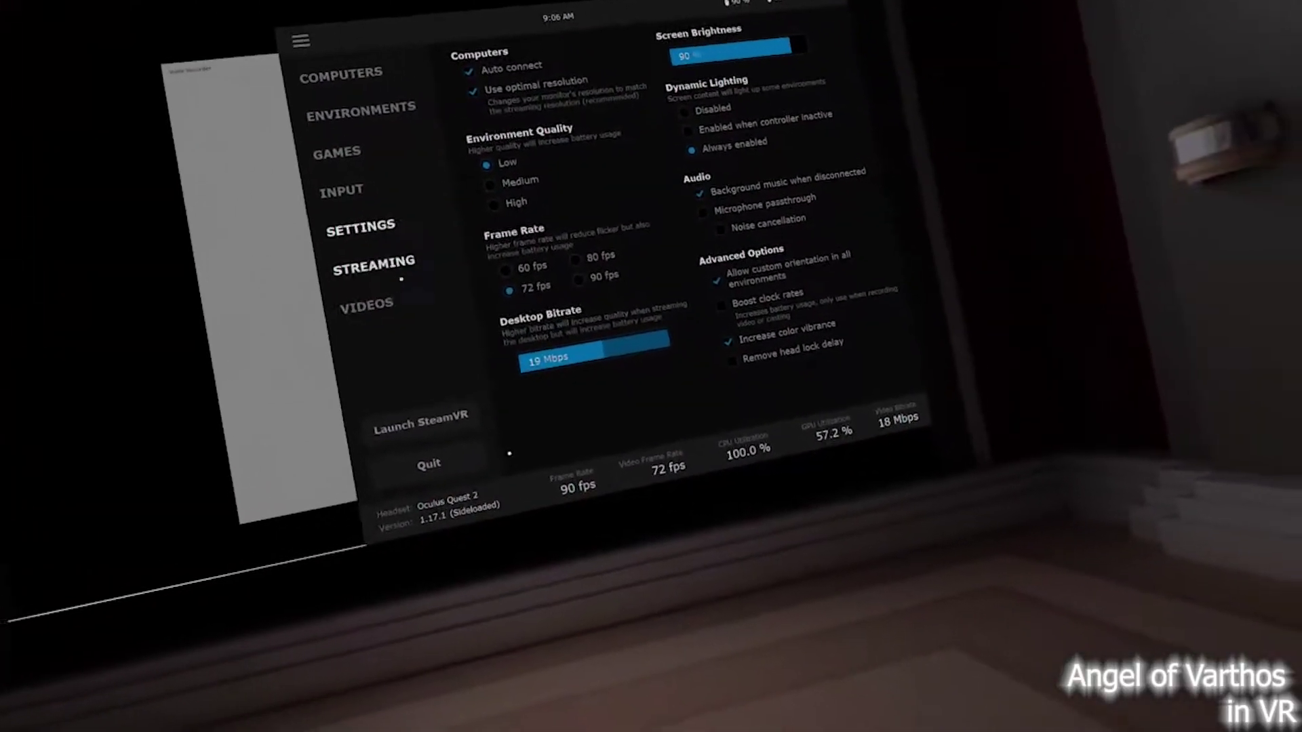
# Review the streaming settings: low VR graphics quality, 80 fps, 65 Mbps VR bitrate.
pyautogui.click(374, 263)
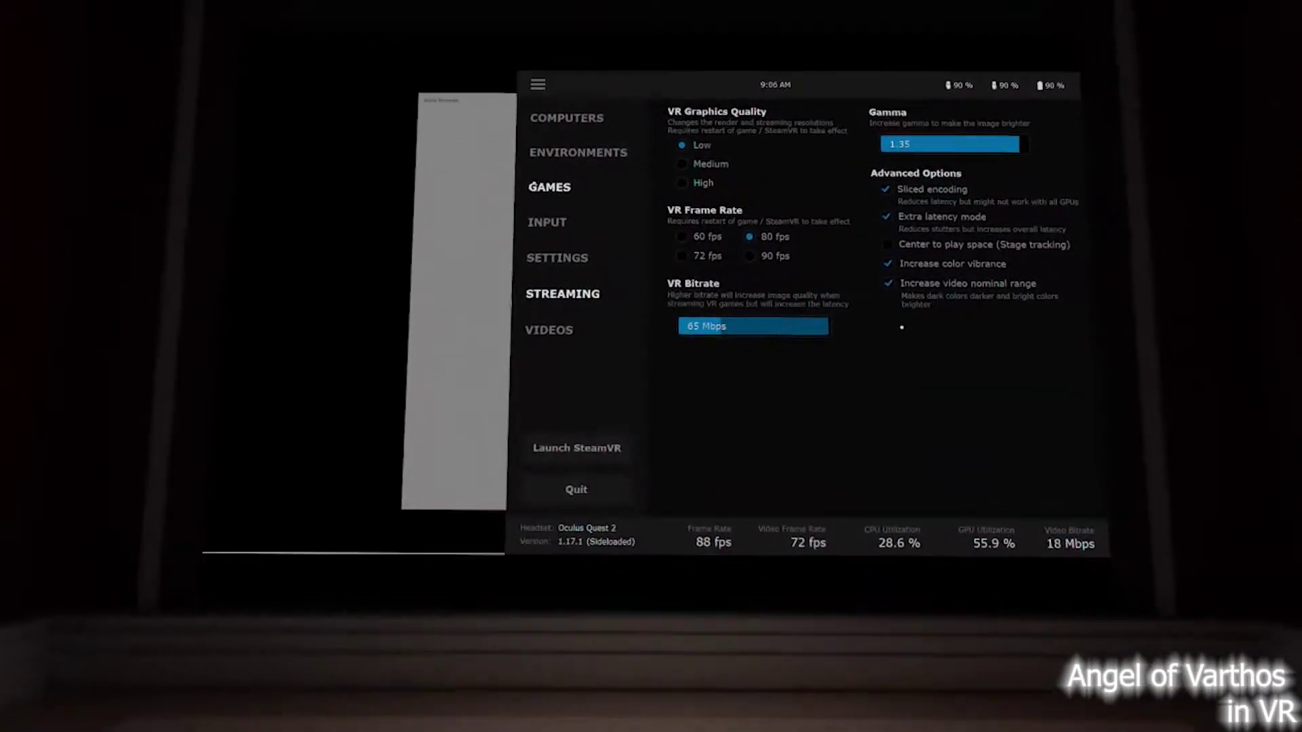
# Browse the games library of Oculus and Steam titles, then dismiss the menu to the desktop.
pyautogui.click(546, 190)
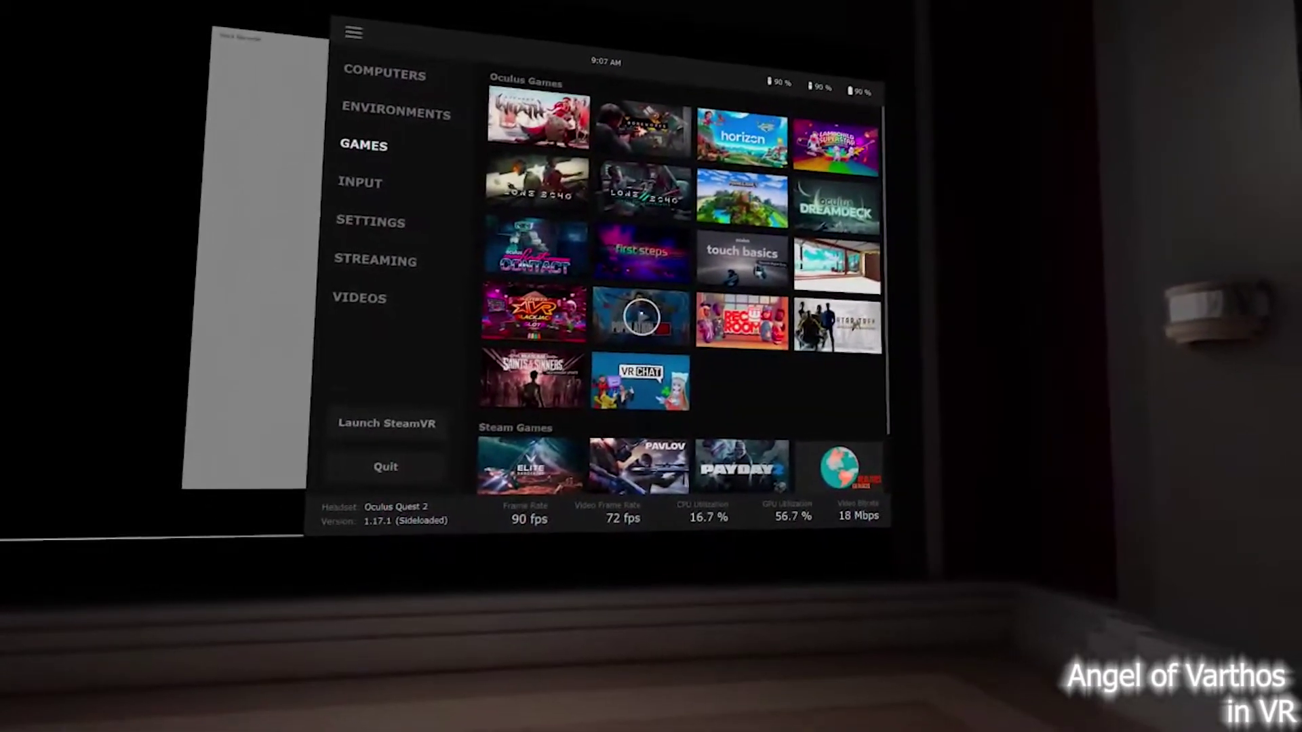
pyautogui.click(642, 317)
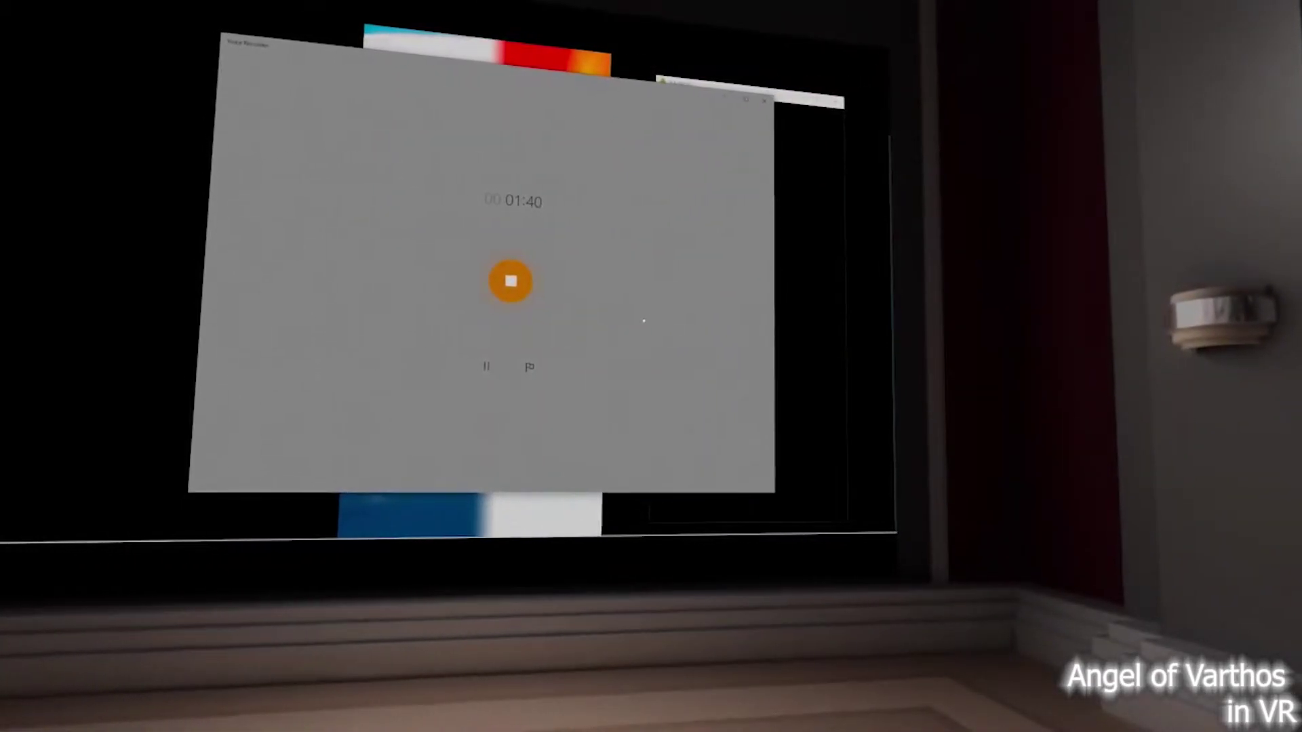